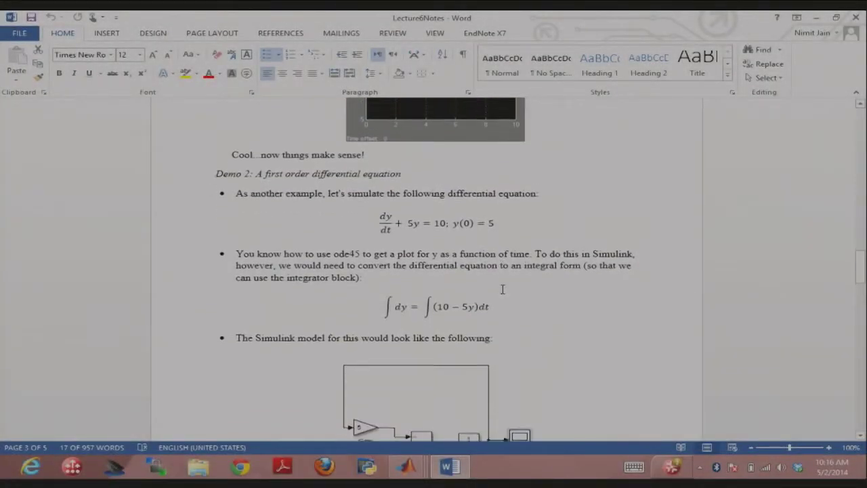
pyautogui.scroll(-1, 502, 289)
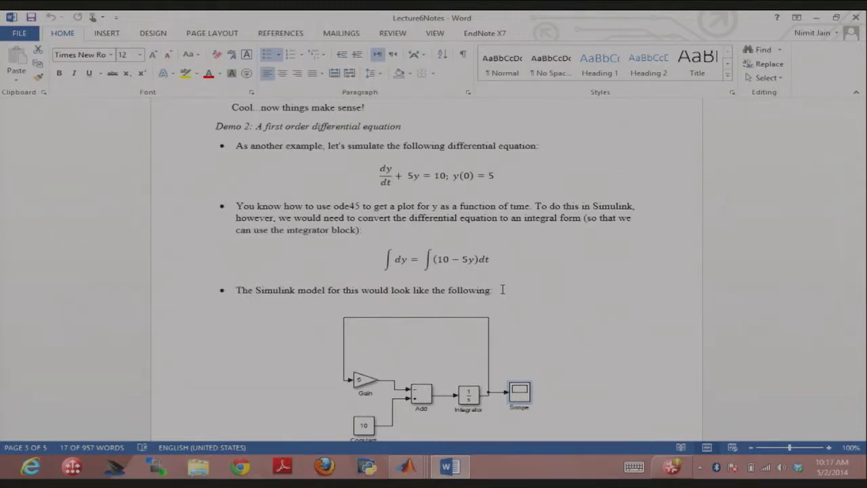
# Scroll down until the Discontinuities blocks Backlash, Dead Zone and Saturation are visible.
pyautogui.scroll(-1, 502, 290)
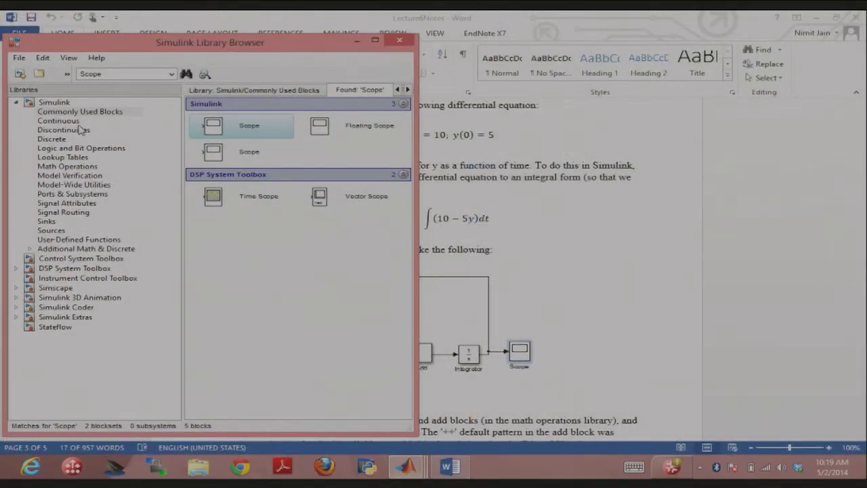
# Browse Continuous and Discontinuities, then show the Math Operations blocks and select Product.
pyautogui.click(72, 121)
pyautogui.click(74, 131)
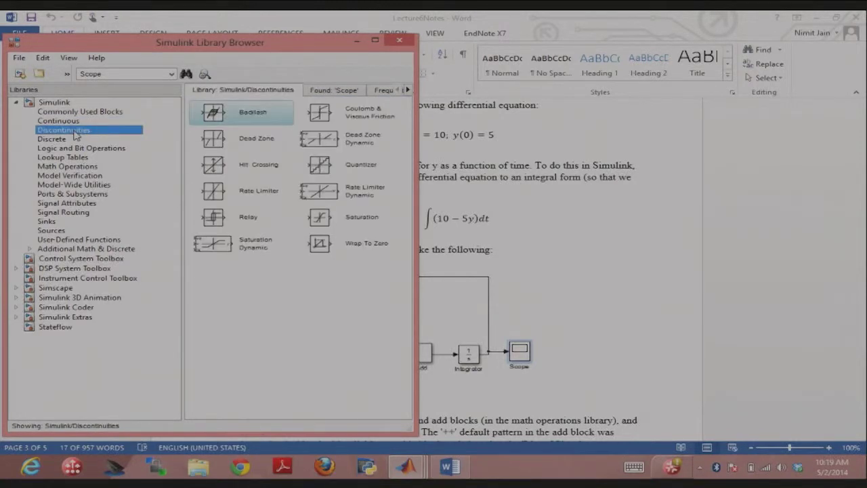
pyautogui.click(76, 167)
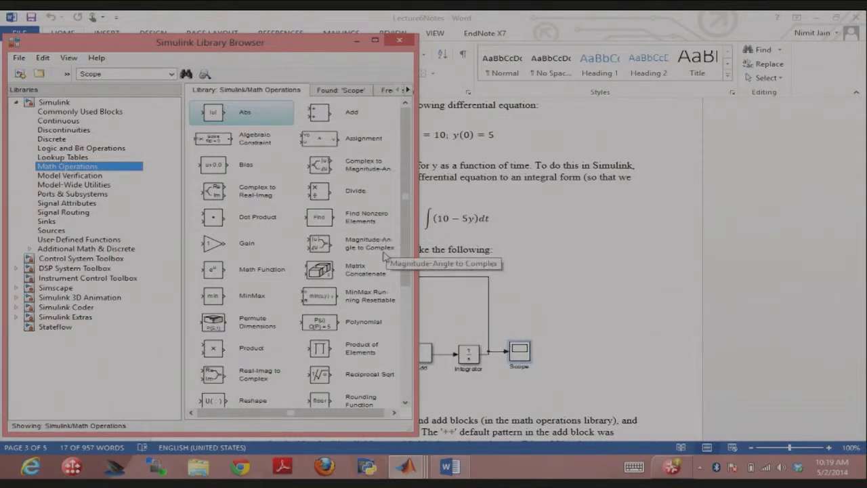
pyautogui.doubleClick(117, 73)
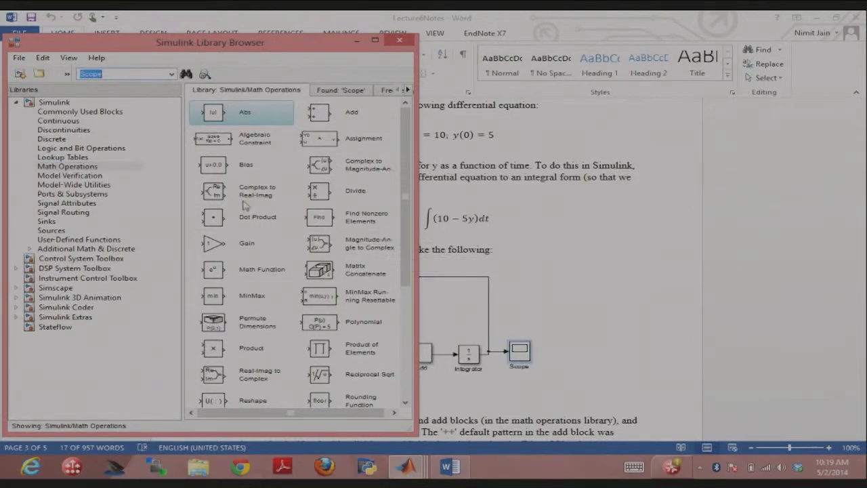
pyautogui.click(225, 347)
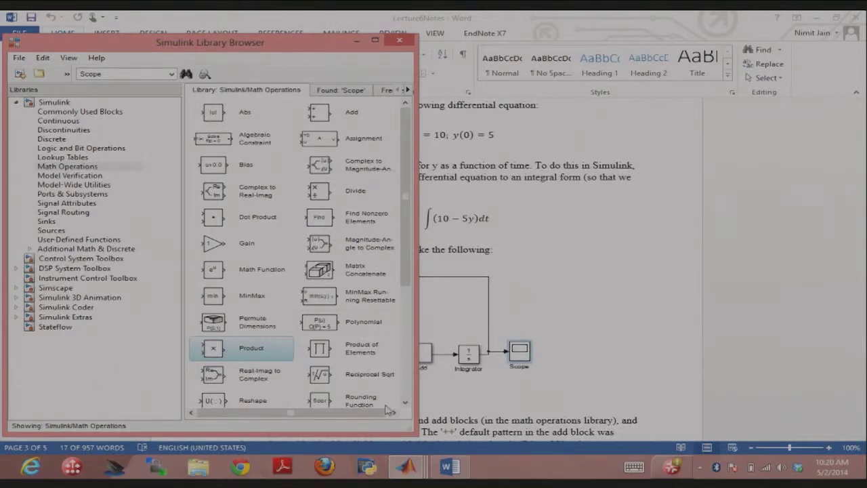
# Create a new blank model with Ctrl+N, move it aside, and go back to the Word notes.
pyautogui.moveTo(406, 467)
pyautogui.click(504, 420)
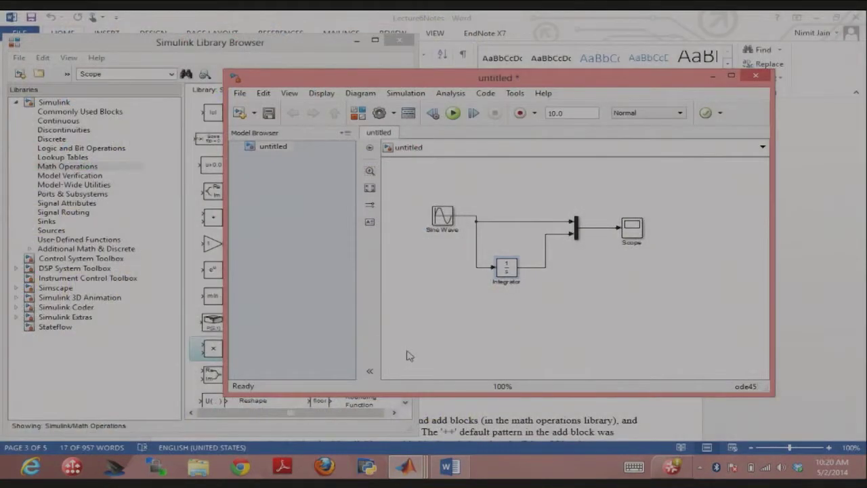
pyautogui.hotkey('ctrl', 'n')
pyautogui.moveTo(405, 70); pyautogui.dragTo(701, 46)
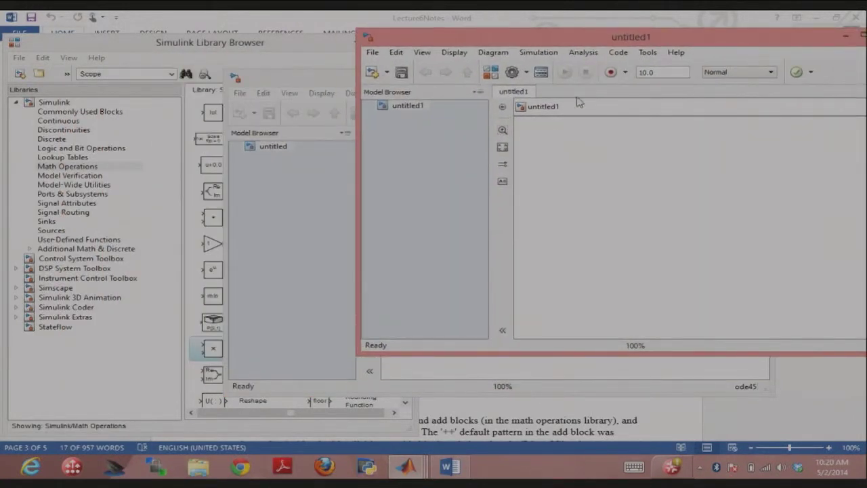
pyautogui.click(234, 48)
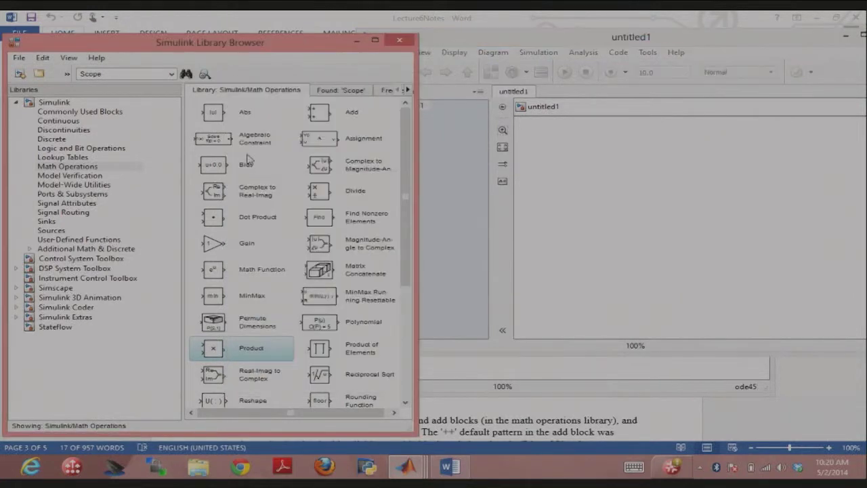
pyautogui.click(509, 419)
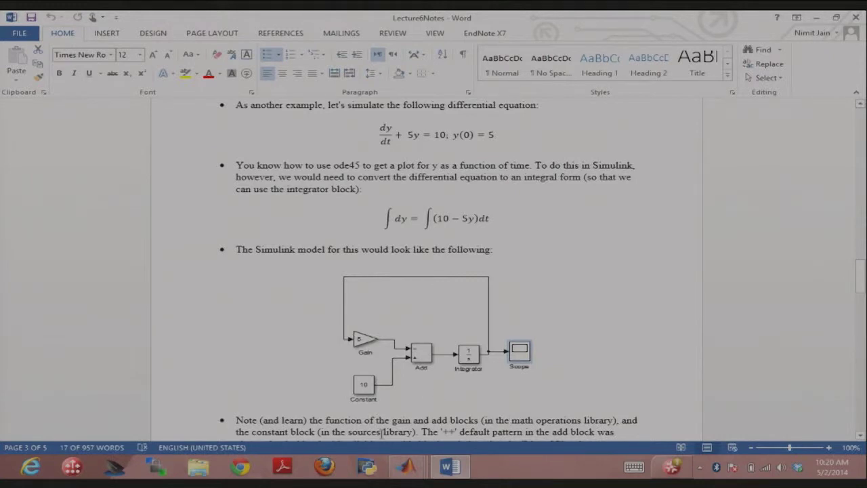
# Scroll down through the Word lecture notes.
pyautogui.click(406, 466)
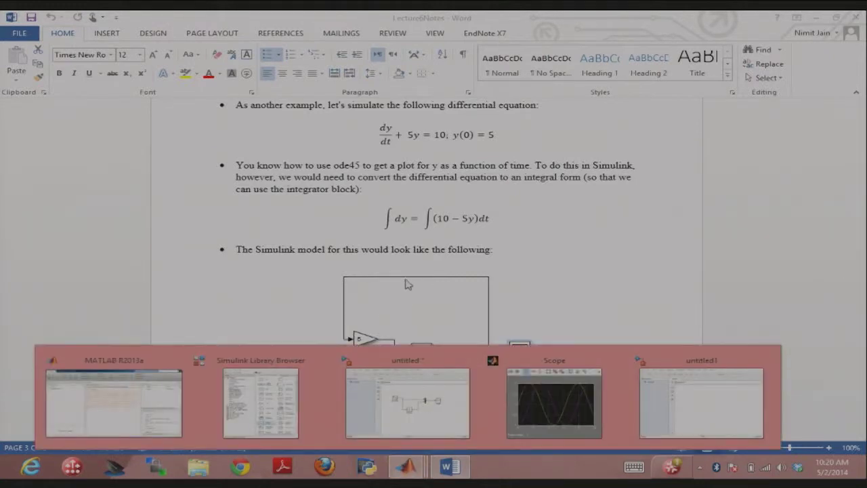
pyautogui.scroll(-2, 408, 288)
pyautogui.scroll(-2, 408, 288)
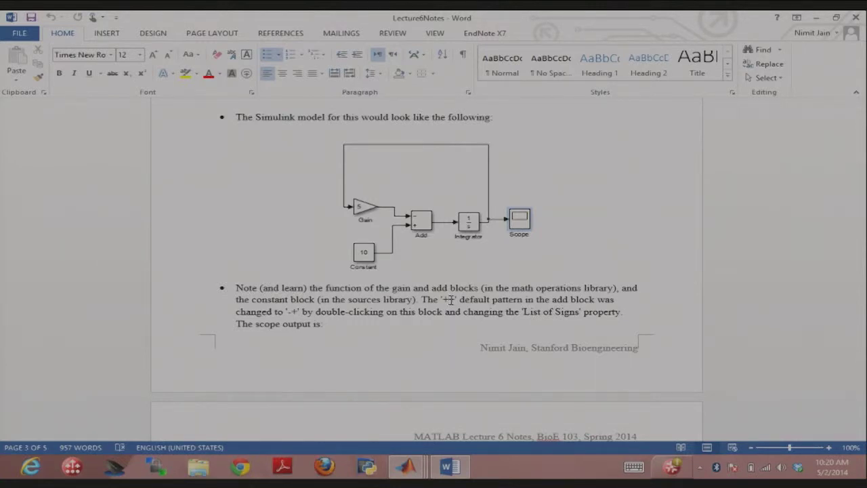
# Bring the empty untitled1 model, then the Library Browser, back to the front.
pyautogui.moveTo(409, 463)
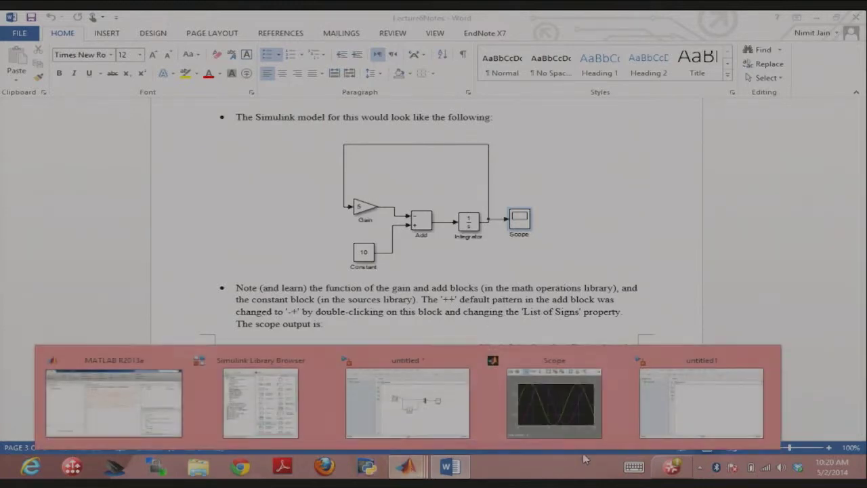
pyautogui.click(678, 411)
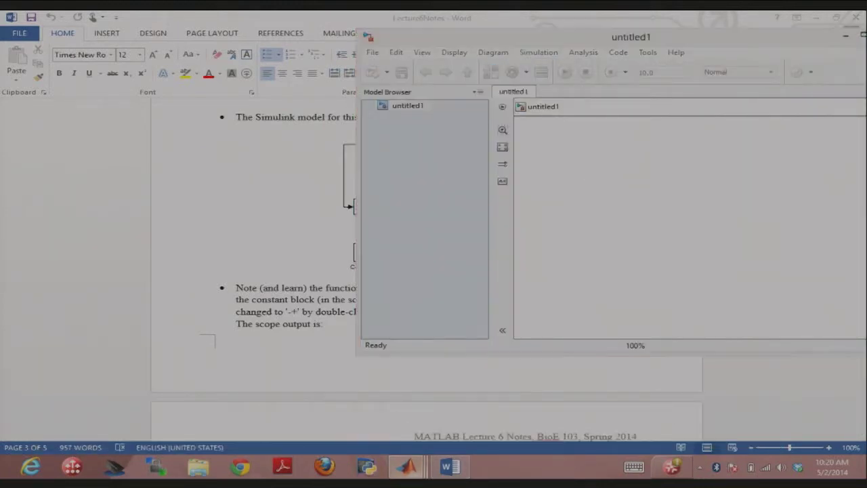
pyautogui.moveTo(406, 465)
pyautogui.click(305, 412)
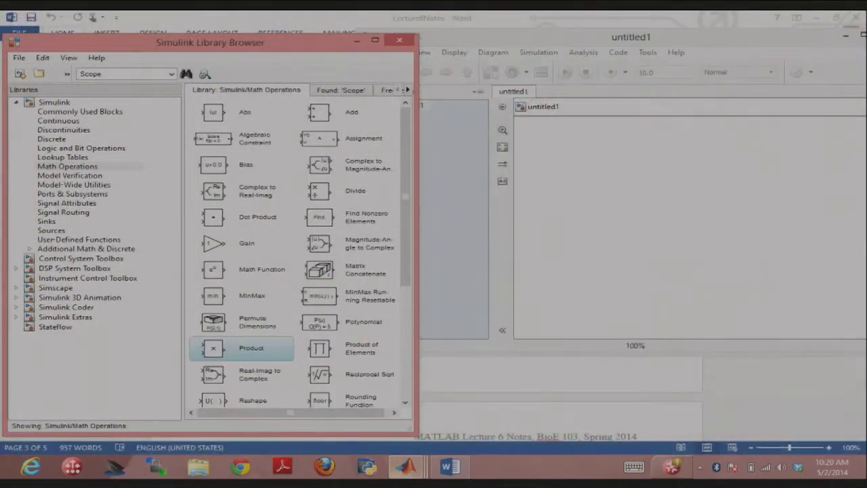
# Shrink untitled1, move the Library Browser aside, and add Gain and Add blocks.
pyautogui.doubleClick(593, 42)
pyautogui.click(242, 52)
pyautogui.moveTo(243, 52); pyautogui.dragTo(157, 78)
pyautogui.moveTo(165, 268); pyautogui.dragTo(738, 274)
pyautogui.moveTo(245, 141); pyautogui.dragTo(796, 287)
# Add a Constant block from the Sources library to untitled1.
pyautogui.moveTo(228, 74); pyautogui.dragTo(311, 67)
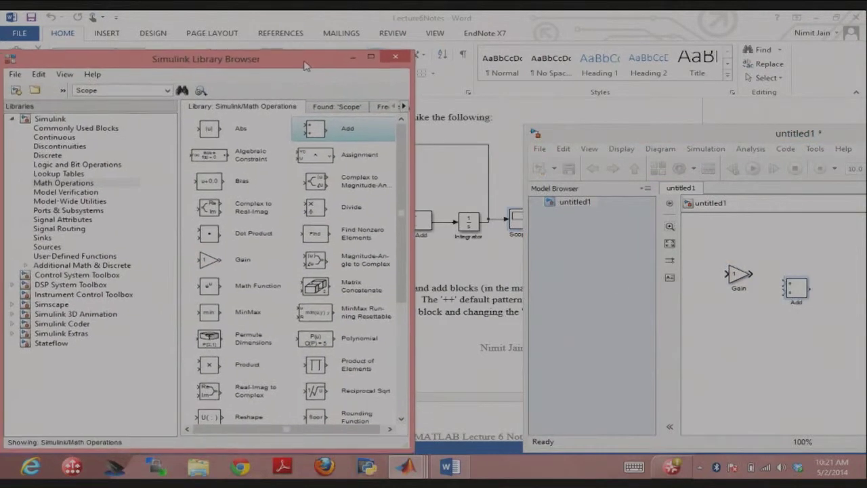
pyautogui.click(49, 248)
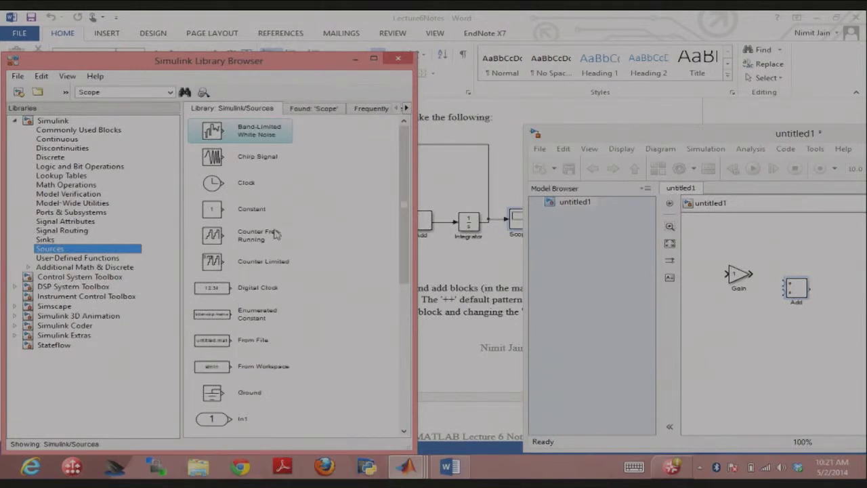
pyautogui.scroll(-2, 274, 234)
pyautogui.scroll(1, 252, 259)
pyautogui.click(252, 259)
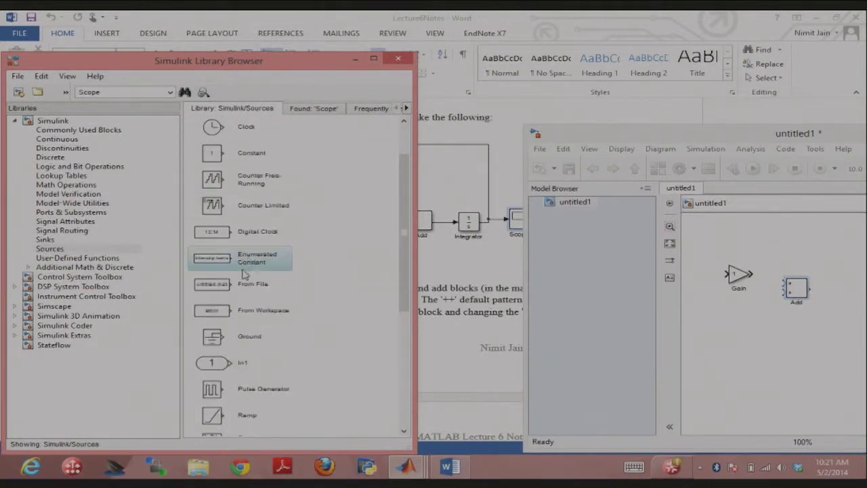
pyautogui.moveTo(243, 154); pyautogui.dragTo(731, 323)
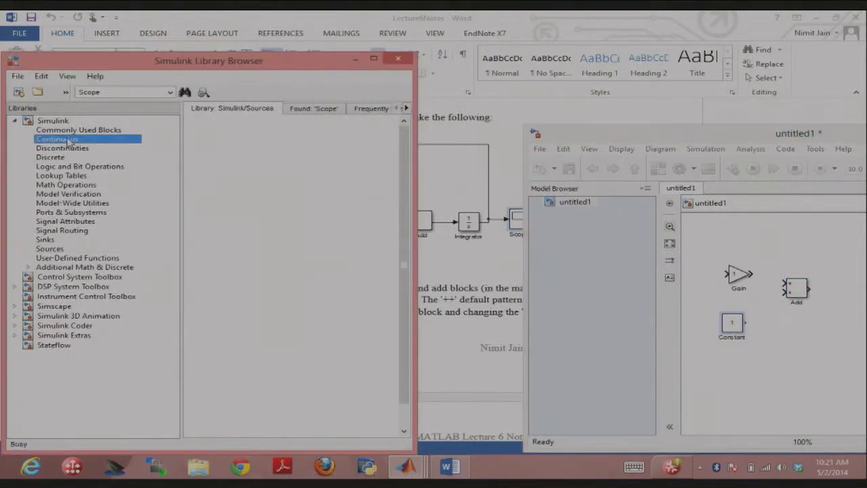
pyautogui.click(64, 139)
# Add an Integrator from Continuous and a Scope from Sinks to the model.
pyautogui.moveTo(265, 159); pyautogui.dragTo(843, 289)
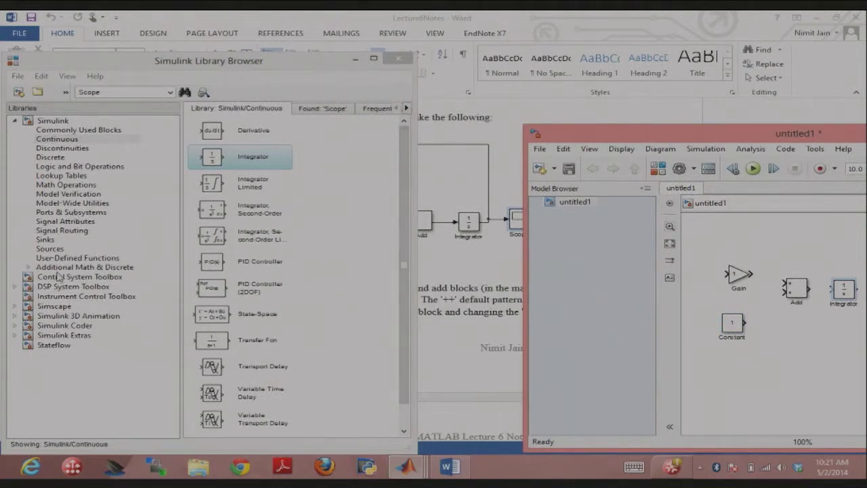
pyautogui.click(46, 239)
pyautogui.moveTo(627, 133); pyautogui.dragTo(455, 92)
pyautogui.moveTo(245, 211); pyautogui.dragTo(687, 248)
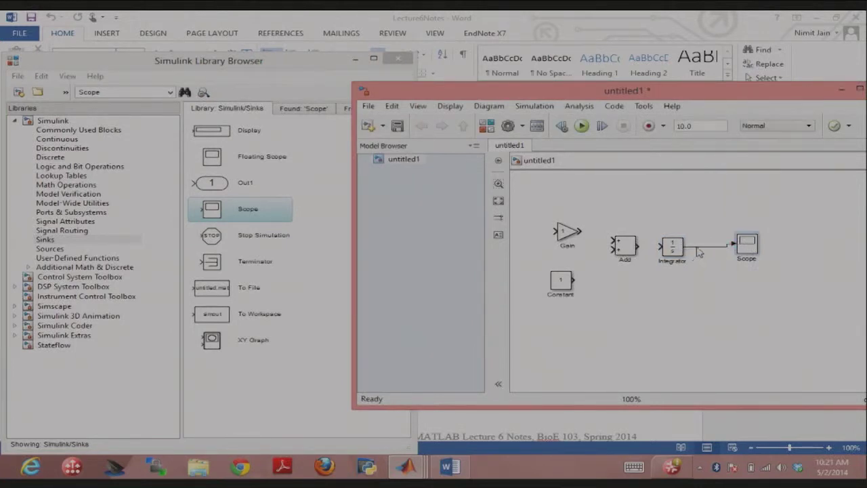
# Wire the feedback line into Gain, Gain's output to Add, and Constant into Add's lower input.
pyautogui.moveTo(552, 231)
pyautogui.mouseDown()
pyautogui.moveTo(580, 199)
pyautogui.moveTo(694, 227)
pyautogui.moveTo(572, 229)
pyautogui.moveTo(550, 194)
pyautogui.moveTo(572, 193)
pyautogui.moveTo(690, 219)
pyautogui.moveTo(693, 246)
pyautogui.mouseUp()
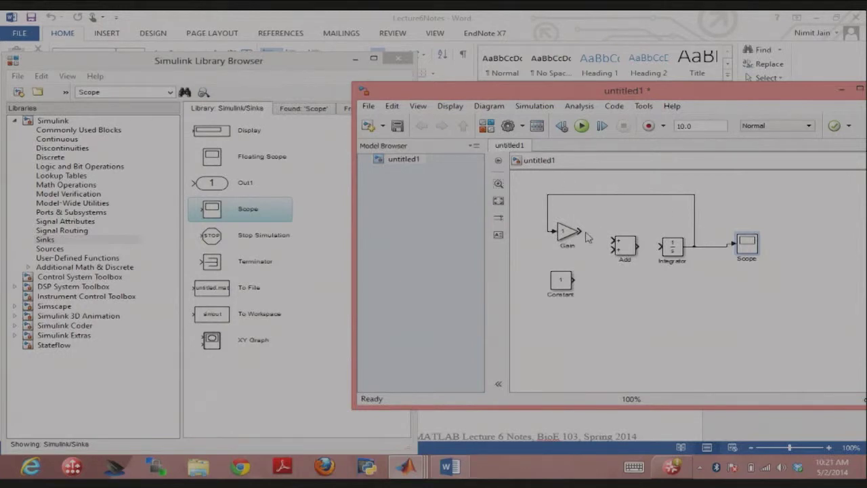
pyautogui.moveTo(581, 231); pyautogui.dragTo(611, 241)
pyautogui.moveTo(574, 279); pyautogui.dragTo(614, 250)
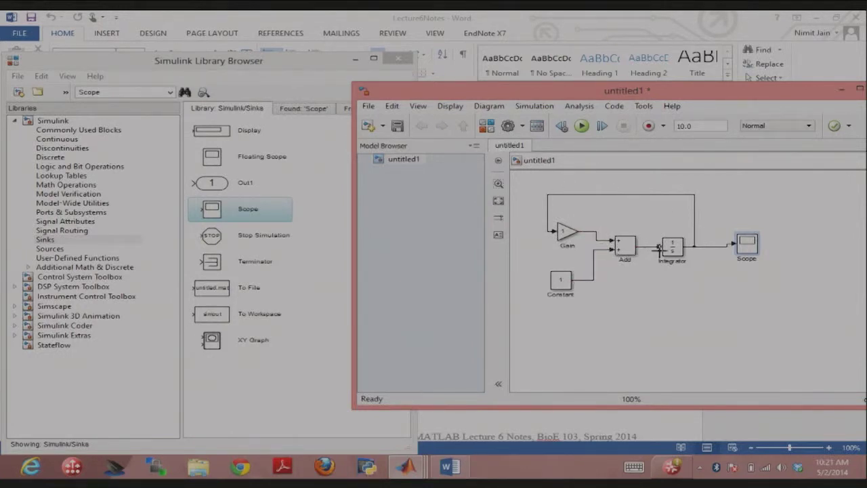
pyautogui.click(561, 230)
# Set the Gain block to -5 and the Constant block to 10.
pyautogui.doubleClick(563, 231)
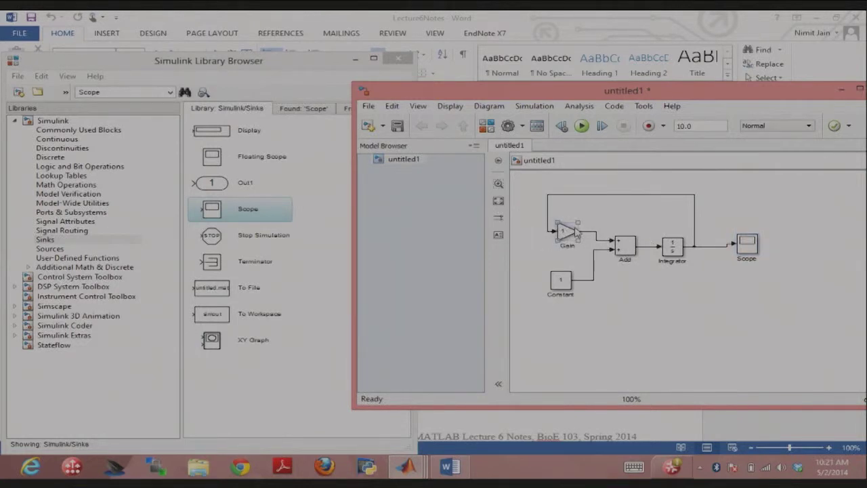
pyautogui.write('-5')
pyautogui.press('Return')
pyautogui.doubleClick(561, 278)
pyautogui.write('10')
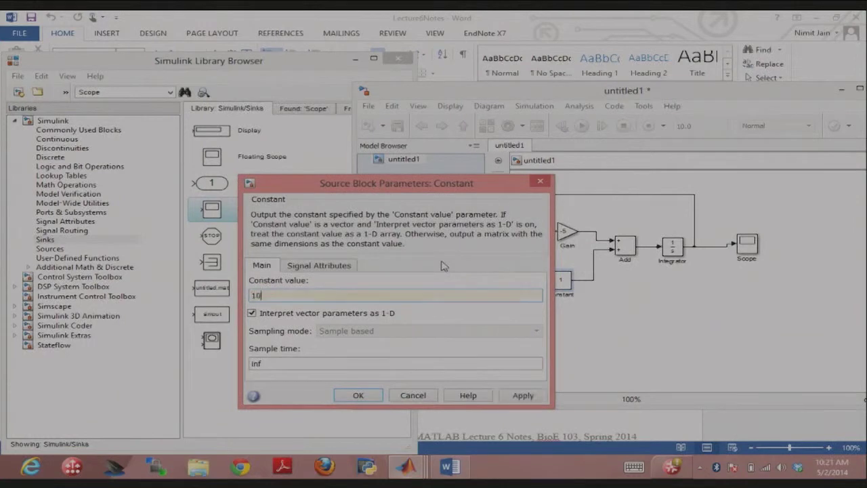
pyautogui.press('Return')
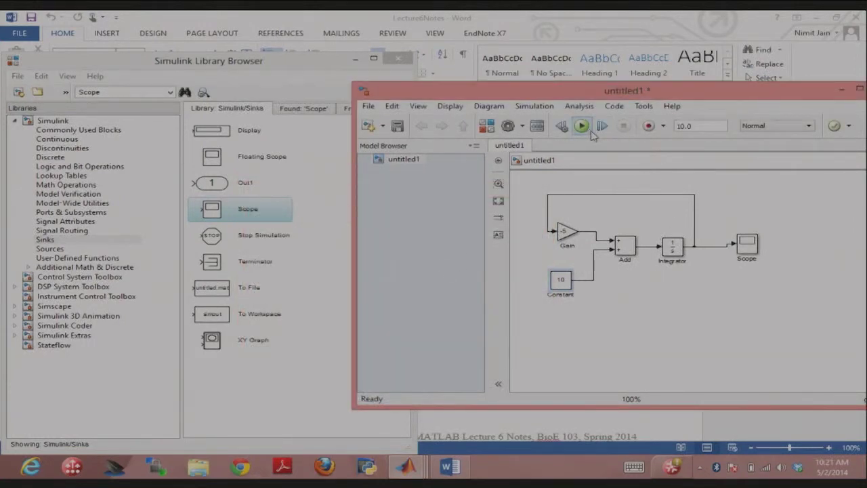
# Edit the Integrator's initial condition, confirm it, and run the simulation.
pyautogui.doubleClick(674, 247)
pyautogui.doubleClick(502, 219)
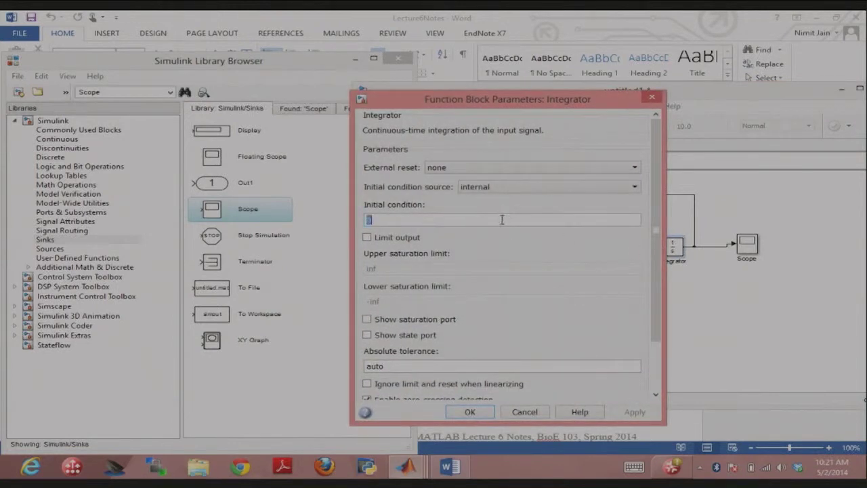
pyautogui.press('Return')
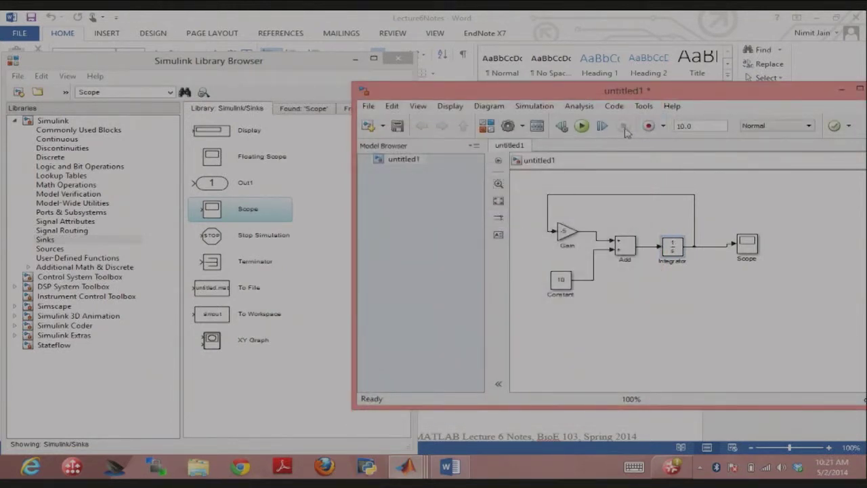
pyautogui.click(583, 128)
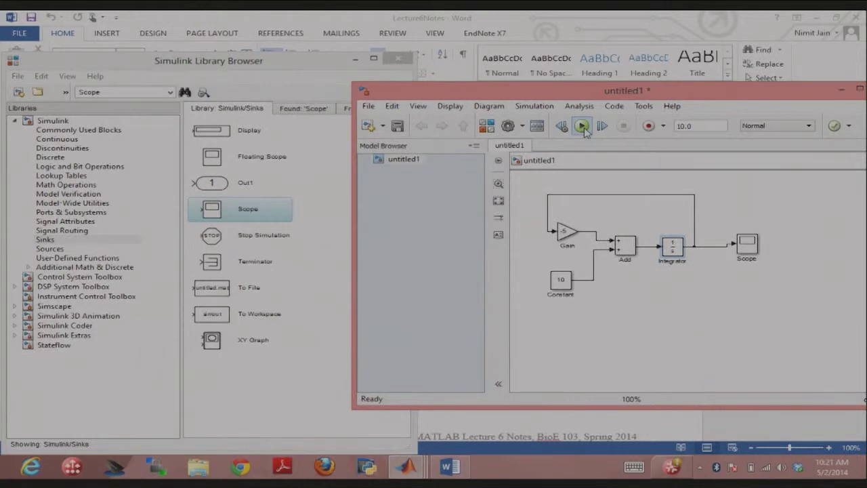
# Open the Scope, autoscale the plot, then bring the main MATLAB window forward.
pyautogui.doubleClick(746, 248)
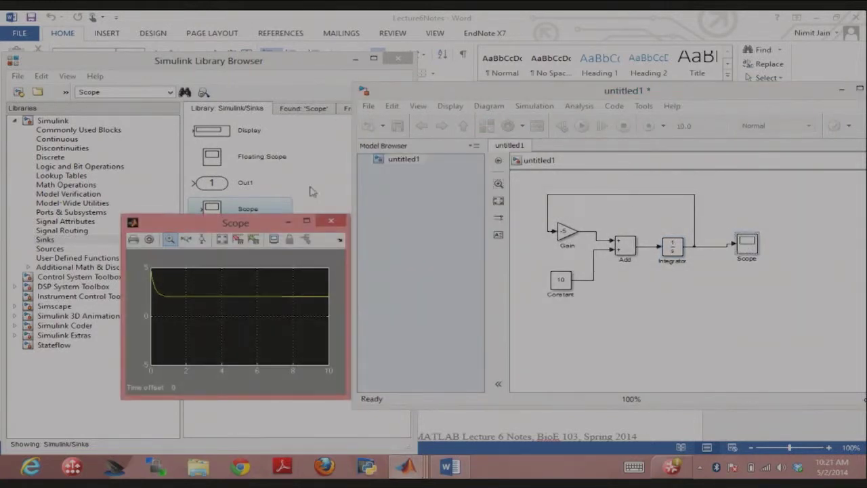
pyautogui.click(223, 241)
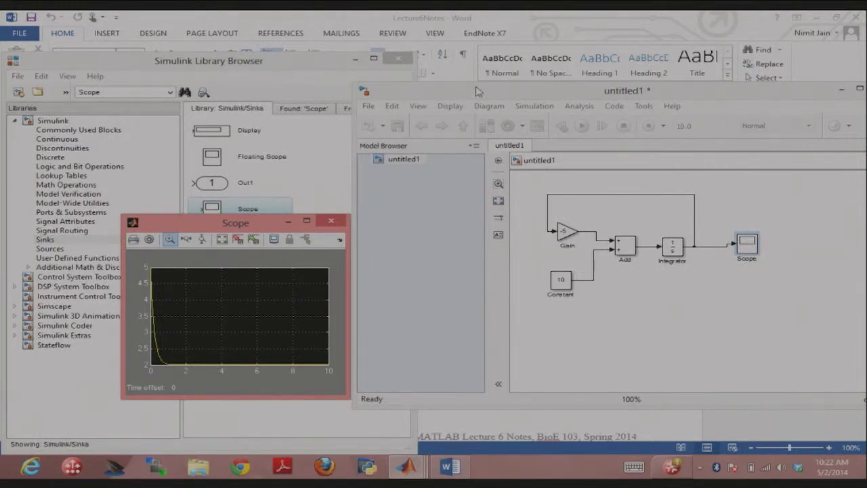
pyautogui.click(406, 466)
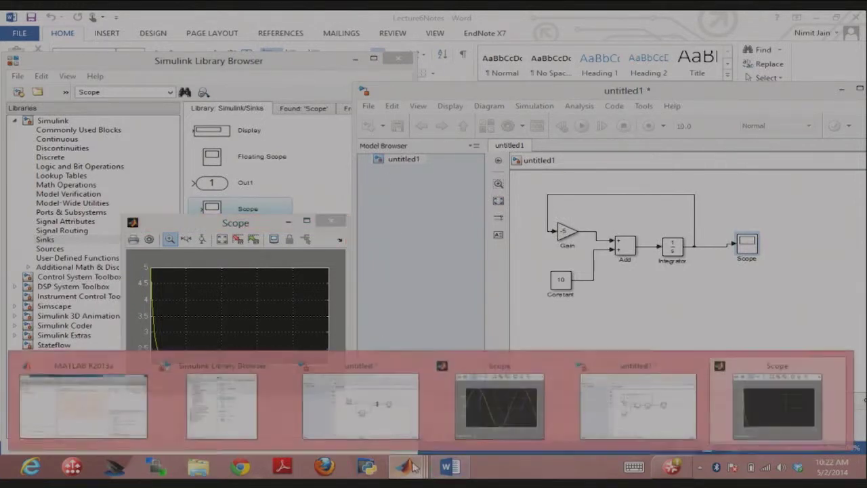
pyautogui.click(123, 421)
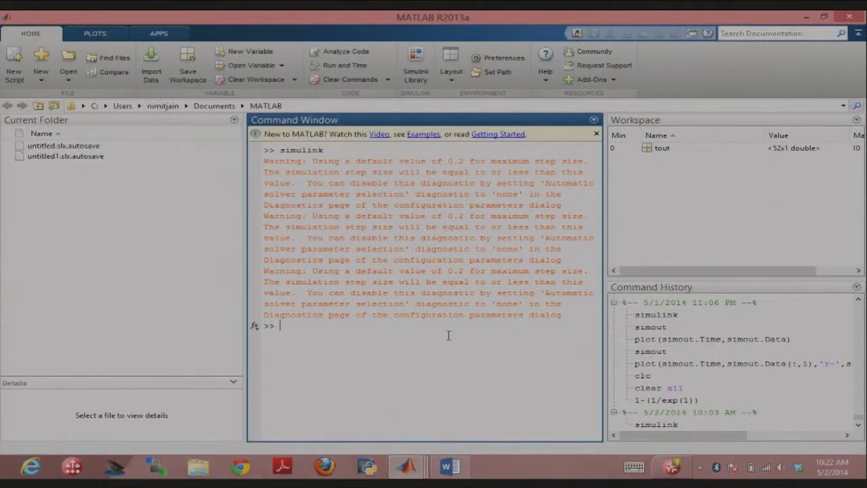
# Bring the untitled1 model back to the front from the taskbar preview.
pyautogui.moveTo(406, 467)
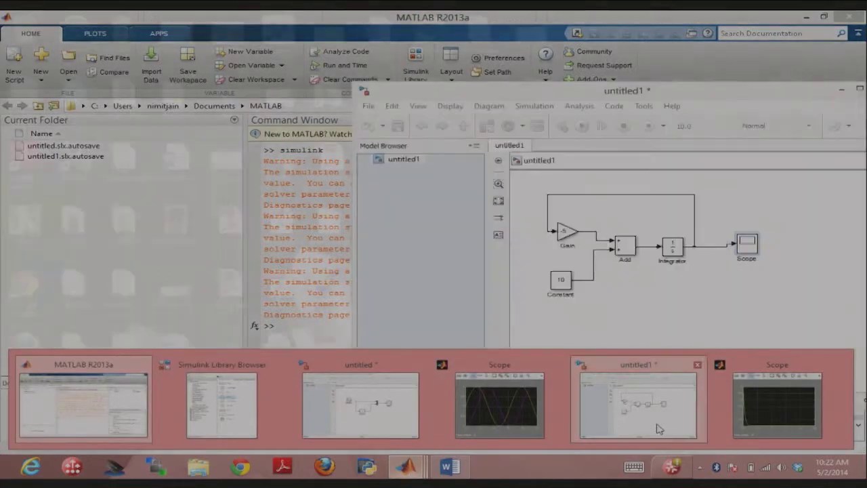
pyautogui.click(581, 366)
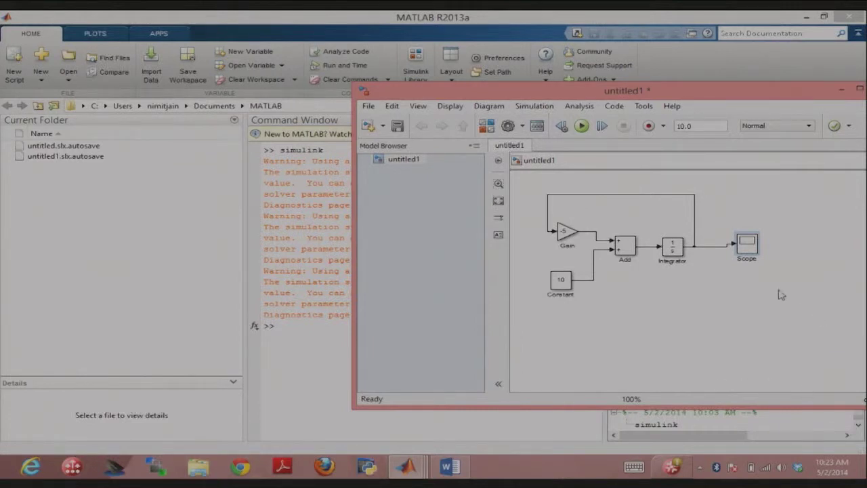
# Open the untitled1 Scope to see the output fall from 5 and settle at 2.
pyautogui.doubleClick(744, 250)
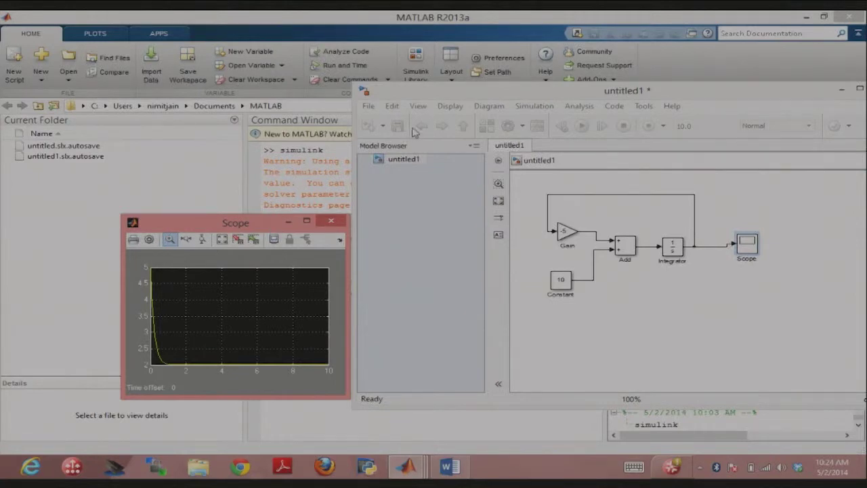
# Create a new blank model untitled2 and bring the block library forward.
pyautogui.click(485, 99)
pyautogui.hotkey('alt', 'Tab')
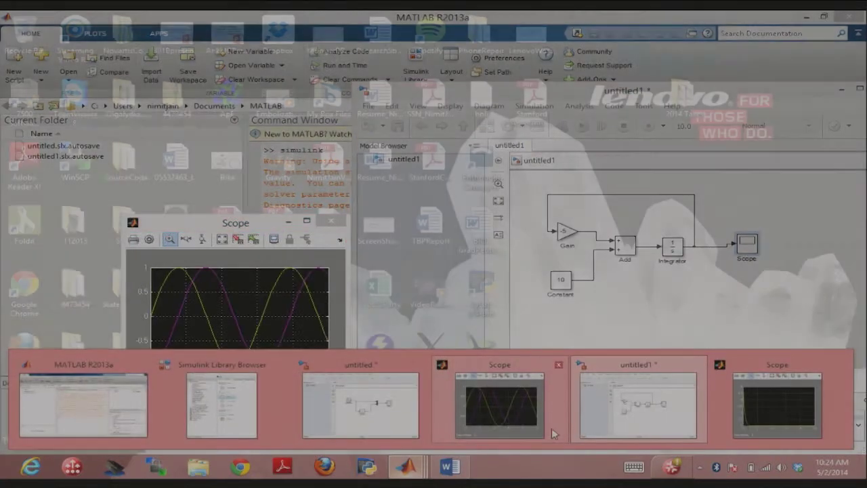
pyautogui.hotkey('ctrl', 'n')
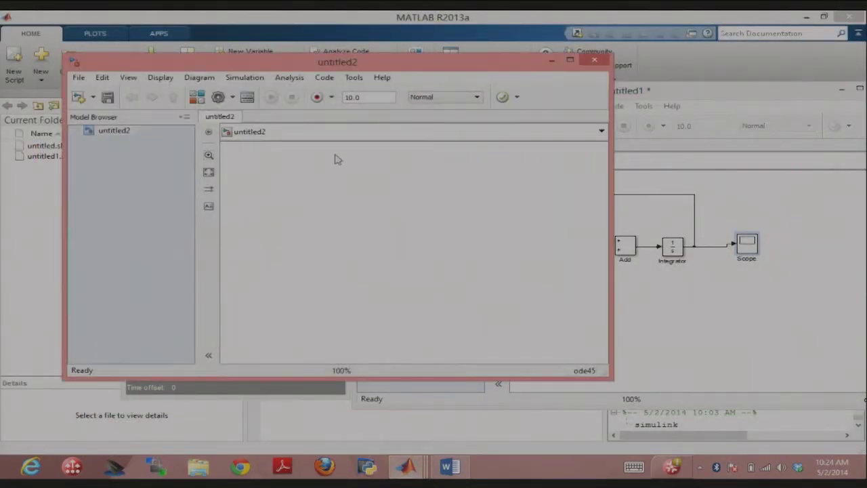
pyautogui.moveTo(416, 471)
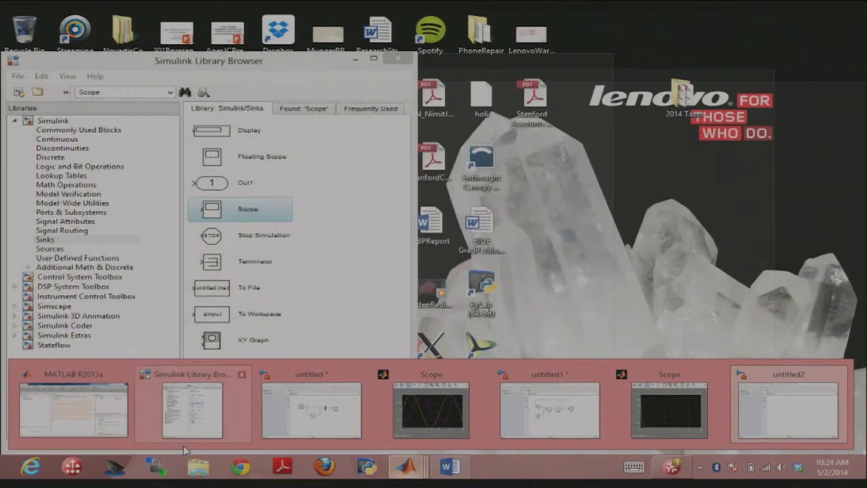
pyautogui.click(184, 450)
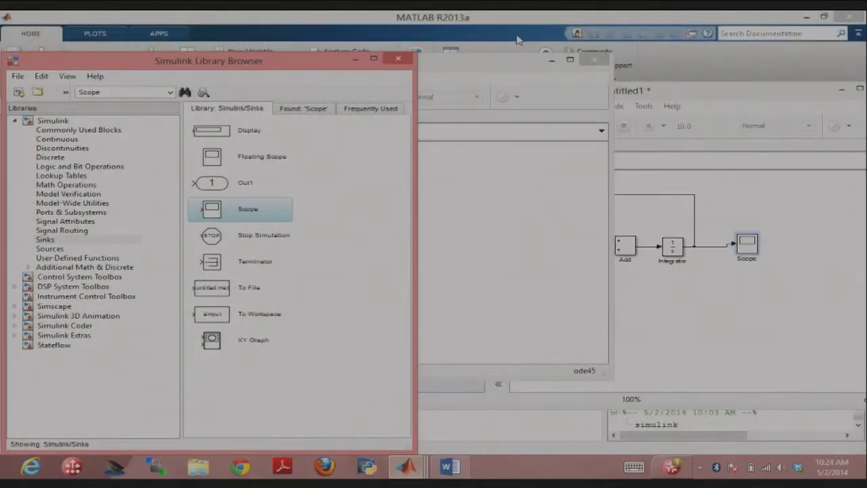
pyautogui.hotkey('alt', 'Tab')
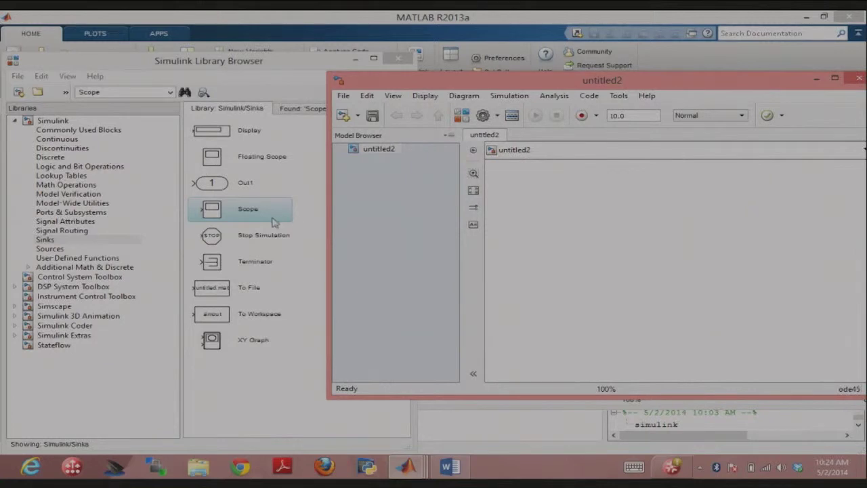
# Place Integrator, Product, Gain and Add blocks into untitled2.
pyautogui.click(70, 139)
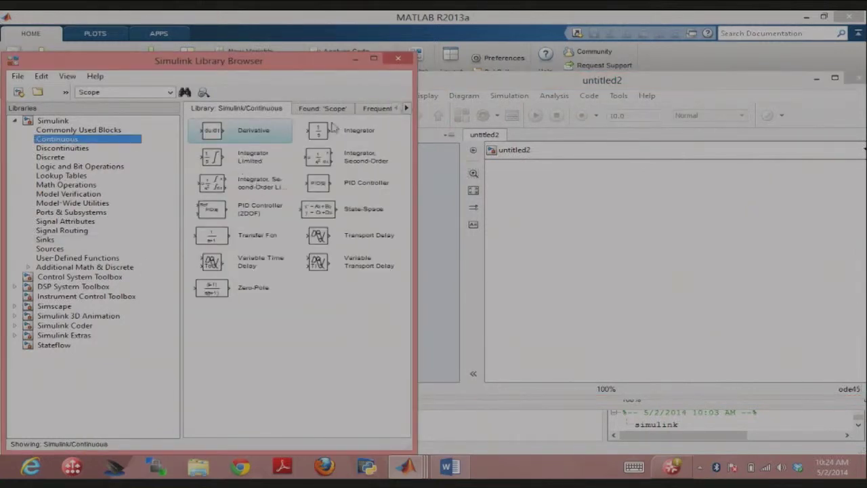
pyautogui.moveTo(337, 130); pyautogui.dragTo(644, 247)
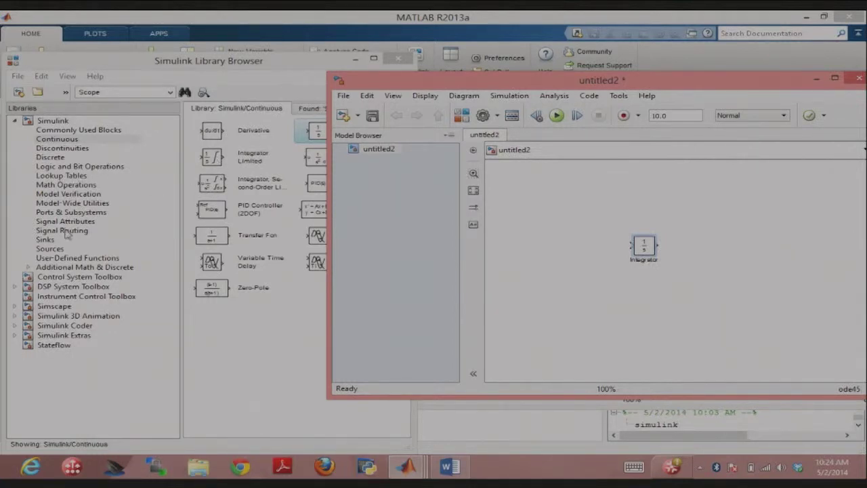
pyautogui.click(88, 185)
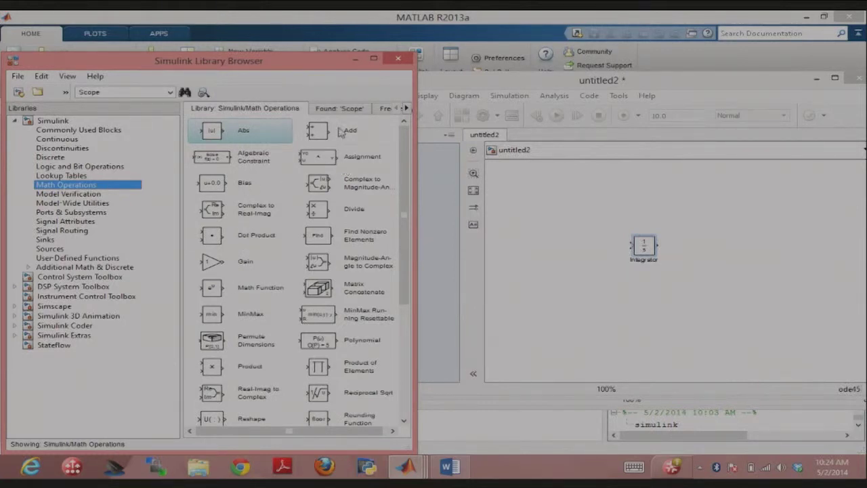
pyautogui.moveTo(267, 365); pyautogui.dragTo(520, 226)
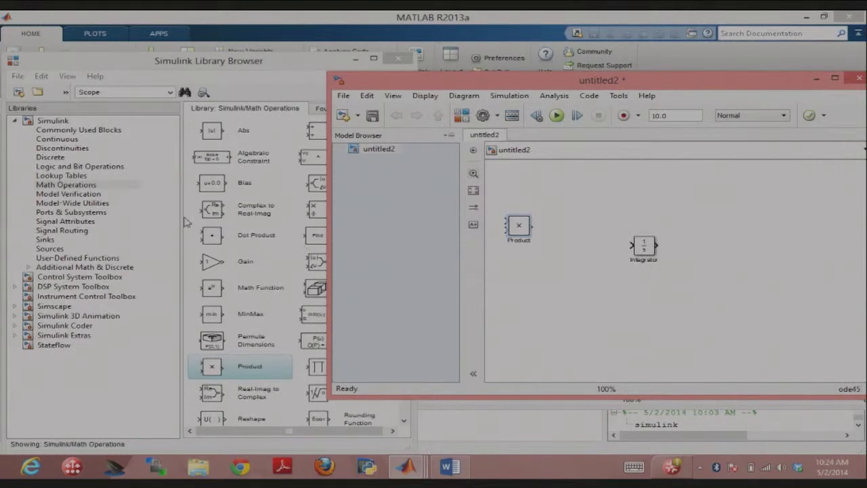
pyautogui.moveTo(212, 261); pyautogui.dragTo(564, 226)
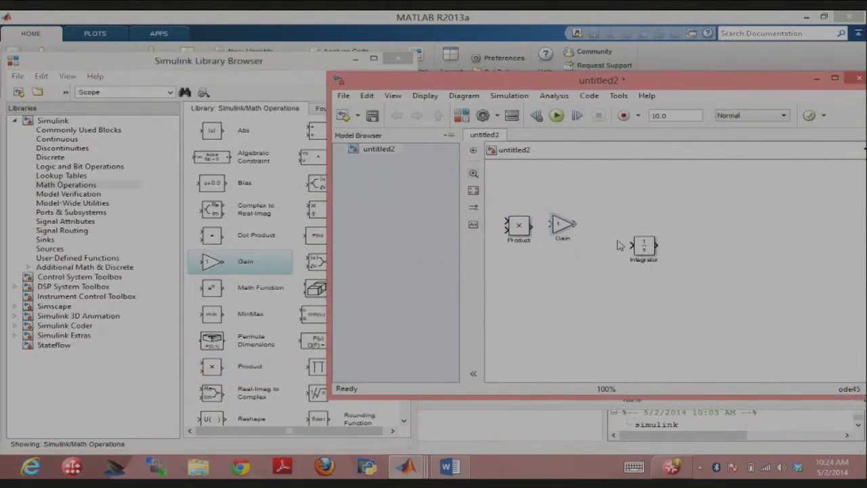
pyautogui.moveTo(321, 133); pyautogui.dragTo(585, 243)
# Add a Constant from Commonly Used Blocks and wire it into the Add block.
pyautogui.click(94, 139)
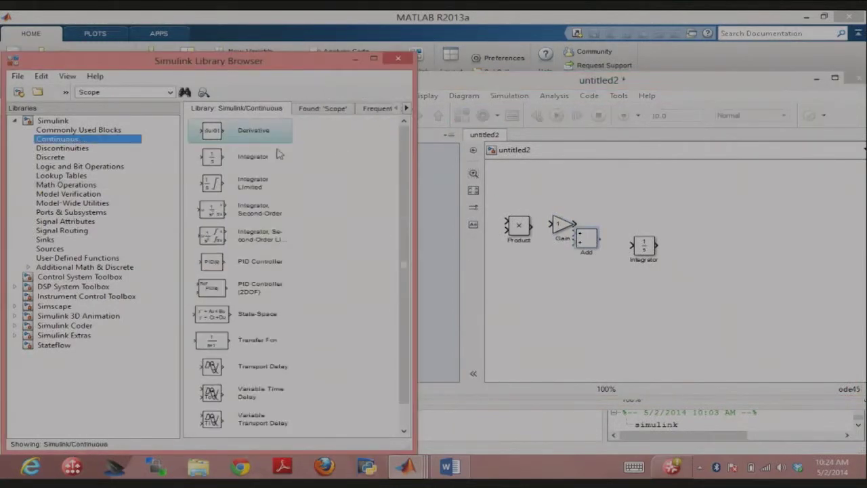
pyautogui.click(103, 131)
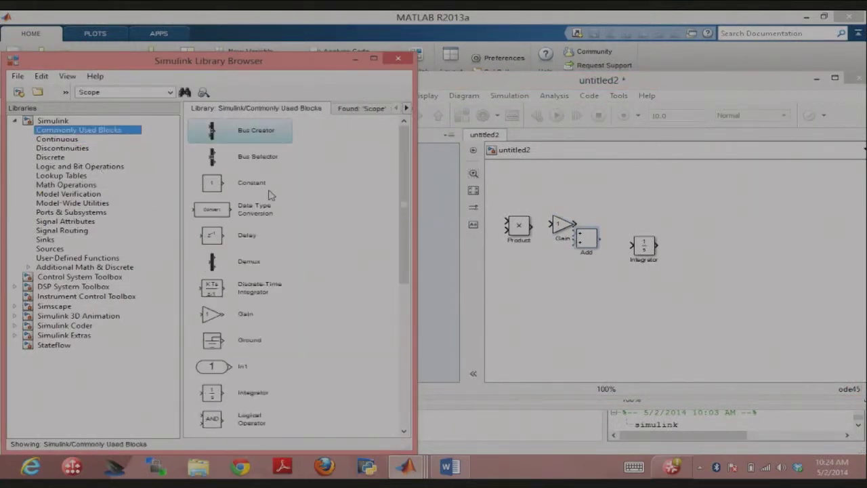
pyautogui.moveTo(246, 186); pyautogui.dragTo(542, 272)
pyautogui.moveTo(594, 250); pyautogui.dragTo(604, 256)
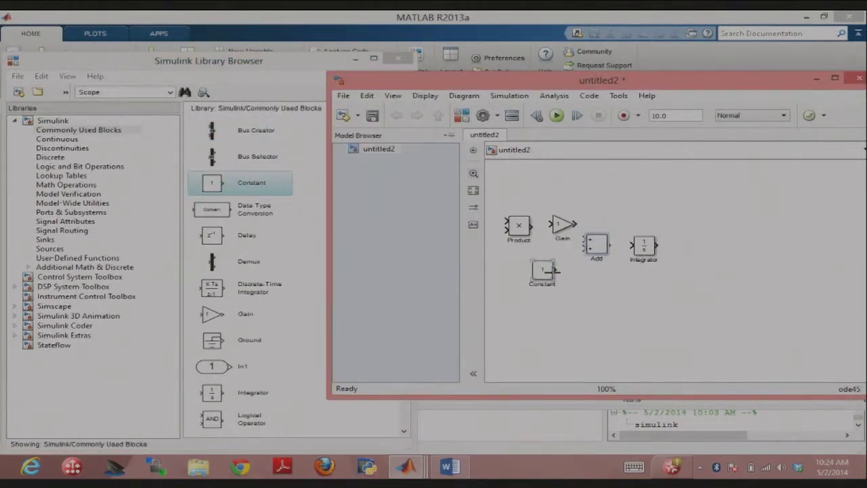
pyautogui.moveTo(552, 274); pyautogui.dragTo(587, 239)
# Set the Gain block to -5 and the Constant block value to 10.
pyautogui.doubleClick(561, 228)
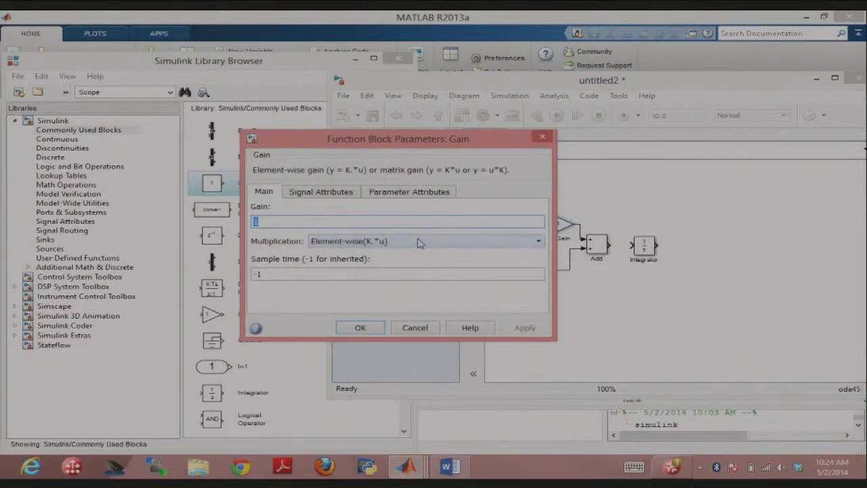
pyautogui.press('Return')
pyautogui.doubleClick(542, 270)
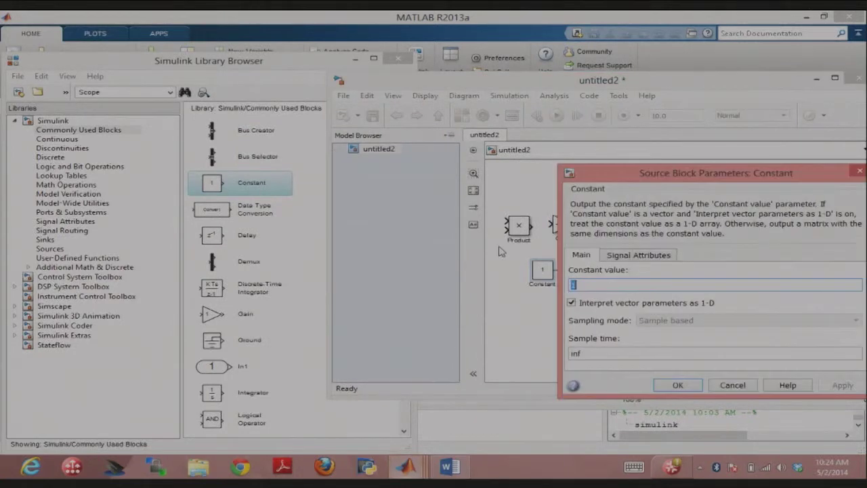
pyautogui.write('10')
pyautogui.press('Return')
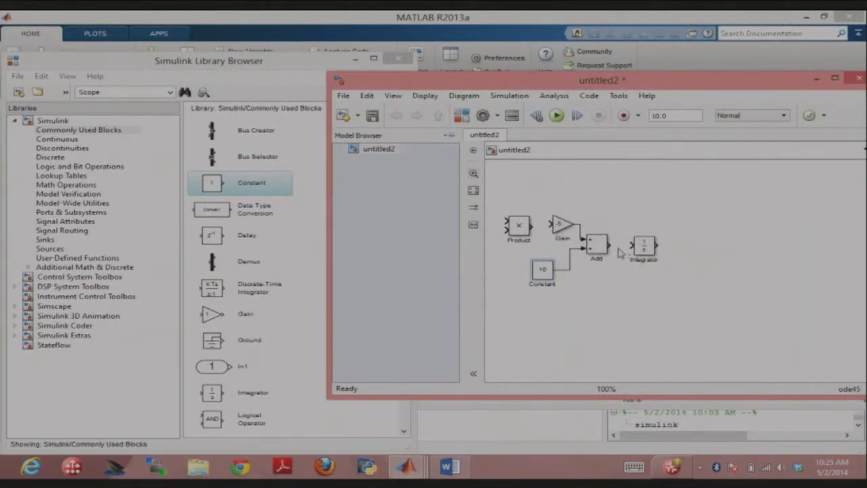
# Connect Add to the Integrator and route the Integrator feedback into Product's inputs.
pyautogui.moveTo(613, 243); pyautogui.dragTo(632, 245)
pyautogui.moveTo(666, 296)
pyautogui.mouseDown()
pyautogui.moveTo(605, 194)
pyautogui.moveTo(513, 195)
pyautogui.moveTo(499, 210)
pyautogui.moveTo(505, 220)
pyautogui.moveTo(575, 213)
pyautogui.moveTo(572, 183)
pyautogui.moveTo(501, 188)
pyautogui.moveTo(573, 170)
pyautogui.moveTo(499, 184)
pyautogui.moveTo(506, 219)
pyautogui.mouseUp()
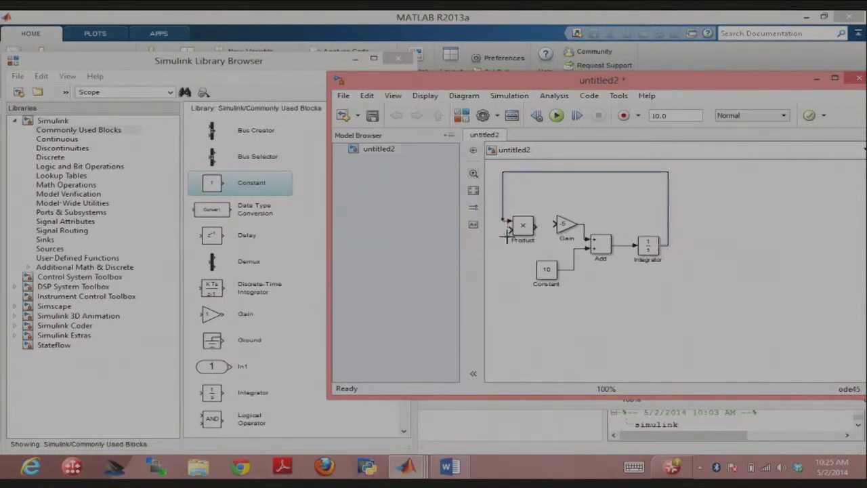
pyautogui.moveTo(507, 237); pyautogui.dragTo(560, 229)
# Place a Scope block from the Sinks library to the right of the Integrator.
pyautogui.click(91, 133)
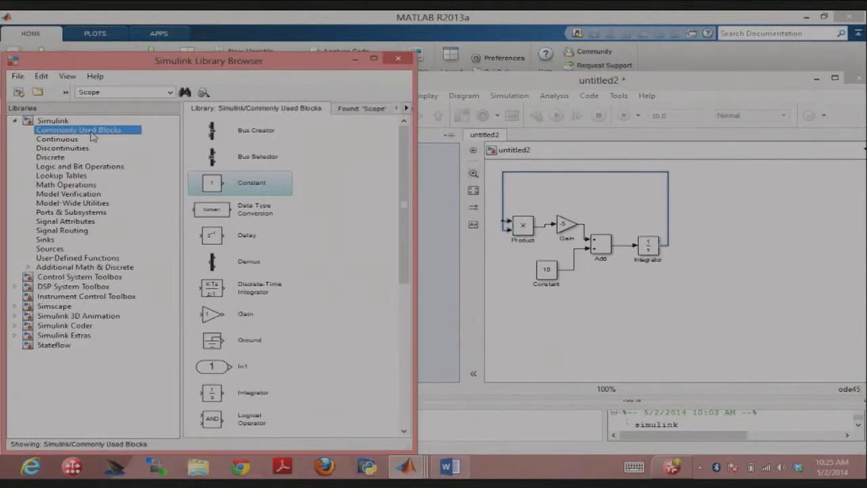
pyautogui.click(68, 139)
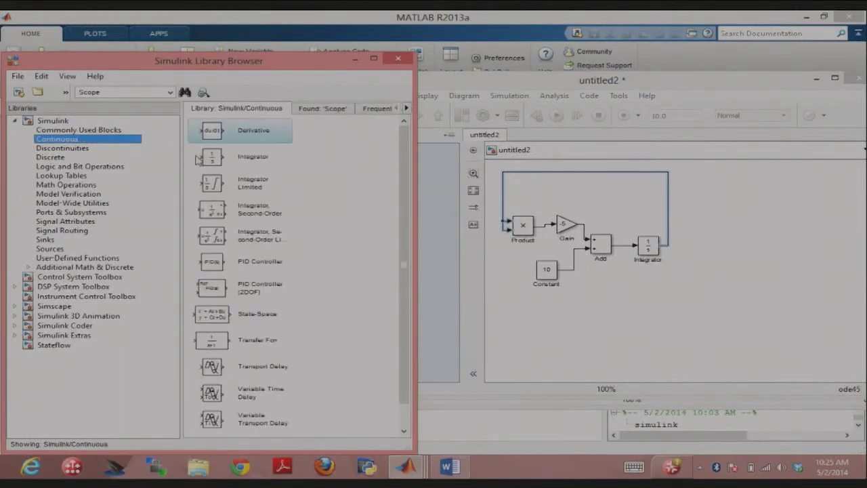
pyautogui.click(48, 240)
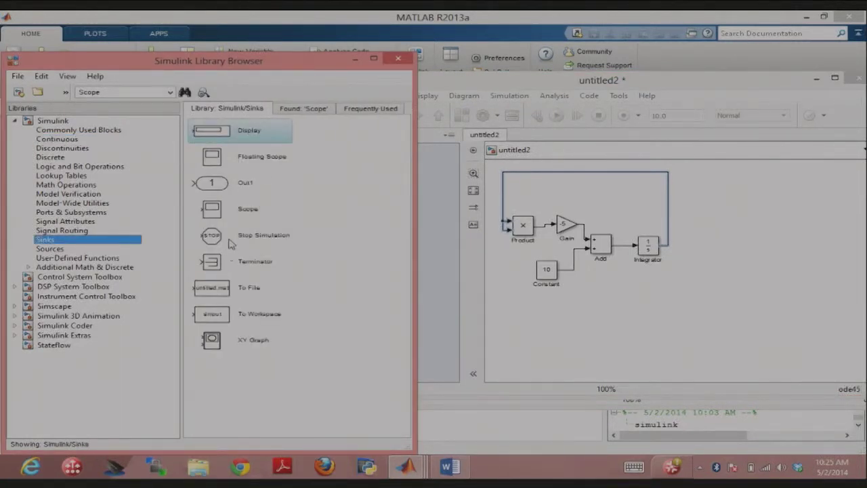
pyautogui.moveTo(248, 211); pyautogui.dragTo(669, 236)
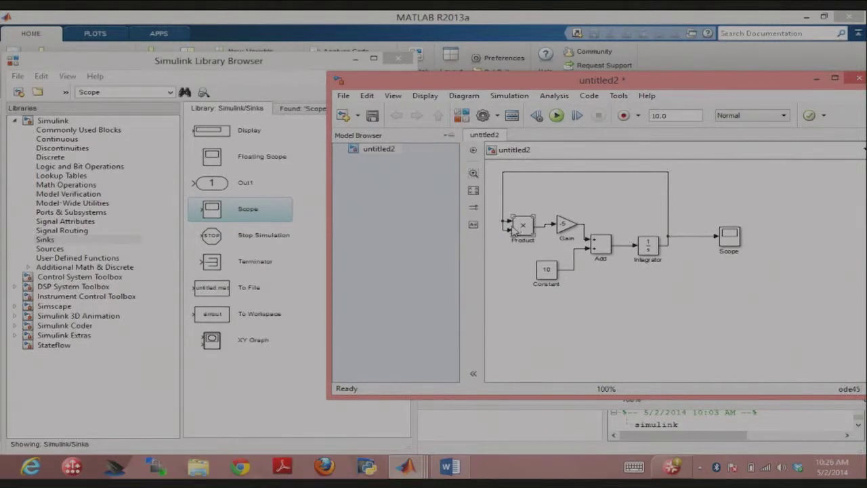
pyautogui.click(532, 233)
pyautogui.click(540, 234)
# Run the model and autoscale the Scope plot, showing the output levelling near 1.4.
pyautogui.click(557, 116)
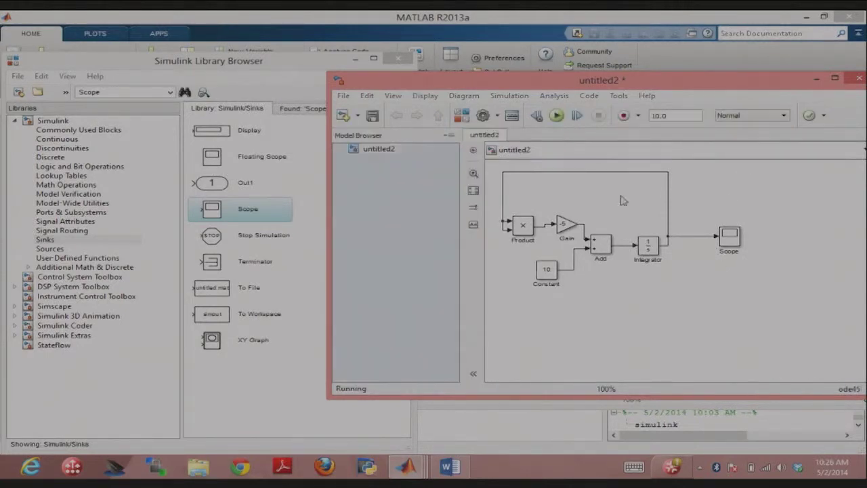
pyautogui.doubleClick(737, 234)
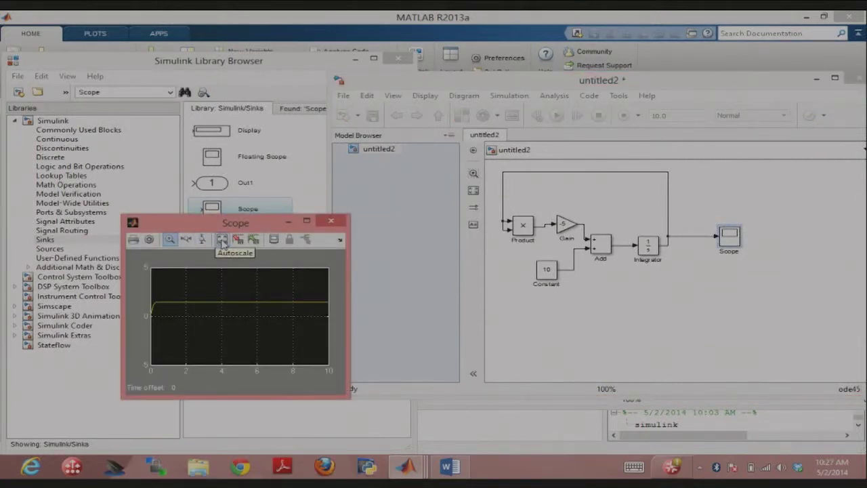
pyautogui.click(222, 241)
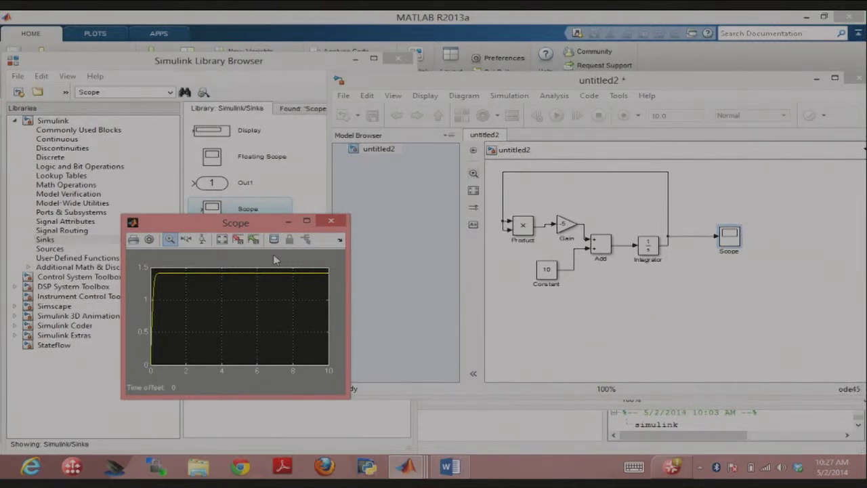
pyautogui.click(566, 234)
pyautogui.click(558, 277)
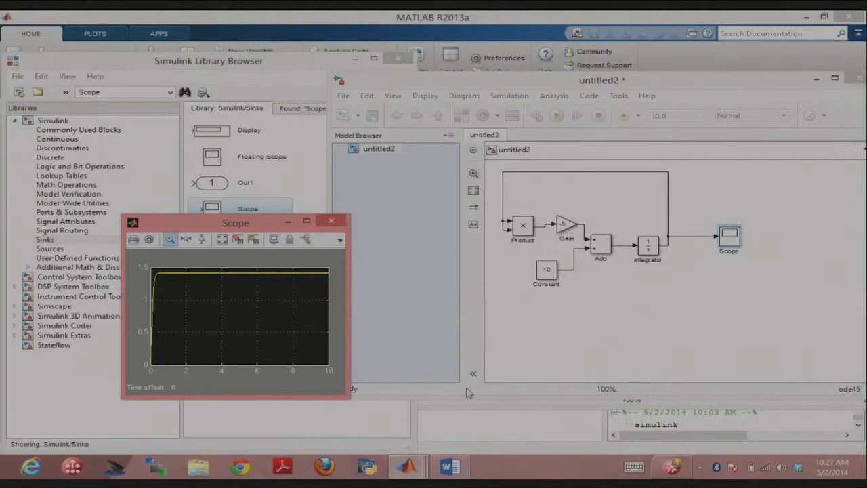